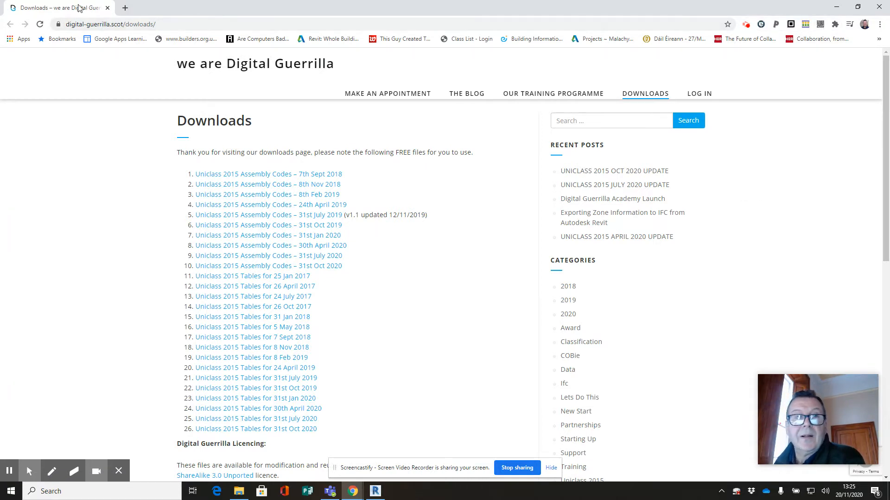
# Switch to Revit and set the project's assembly code file path type to Absolute.
pyautogui.hotkey('alt', 'Tab')
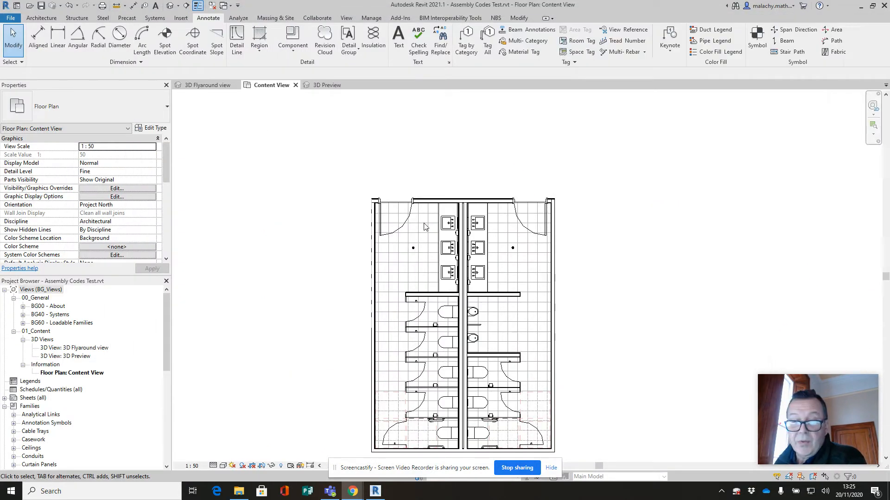
pyautogui.click(370, 19)
pyautogui.click(360, 47)
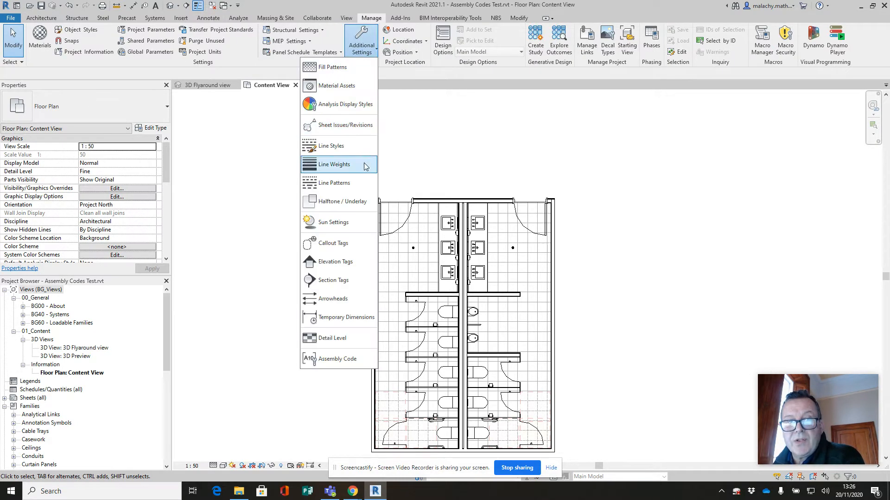
pyautogui.click(333, 360)
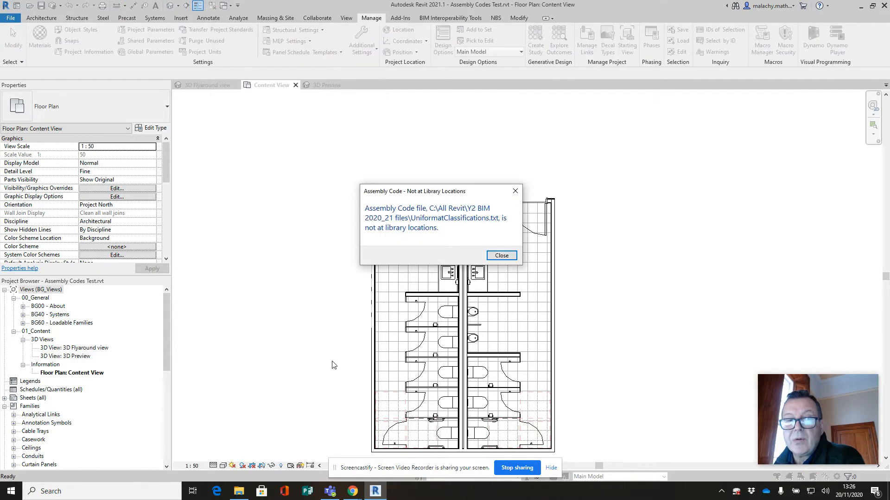
pyautogui.click(500, 257)
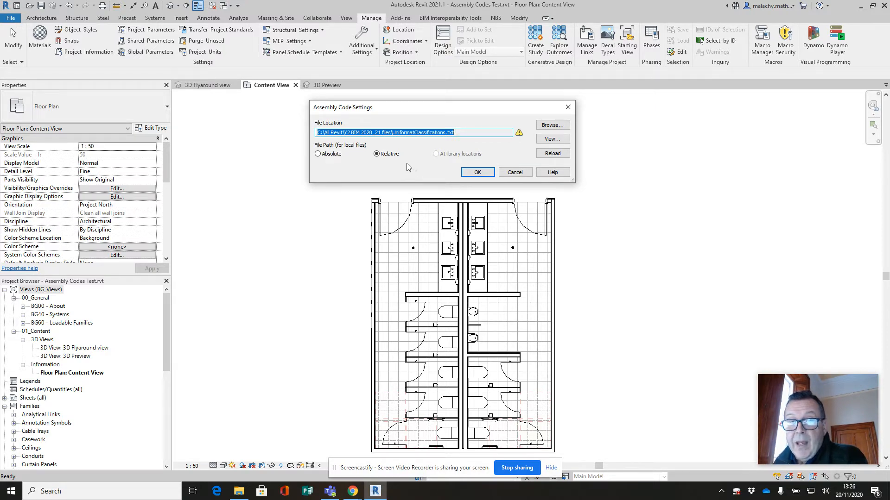
pyautogui.click(318, 154)
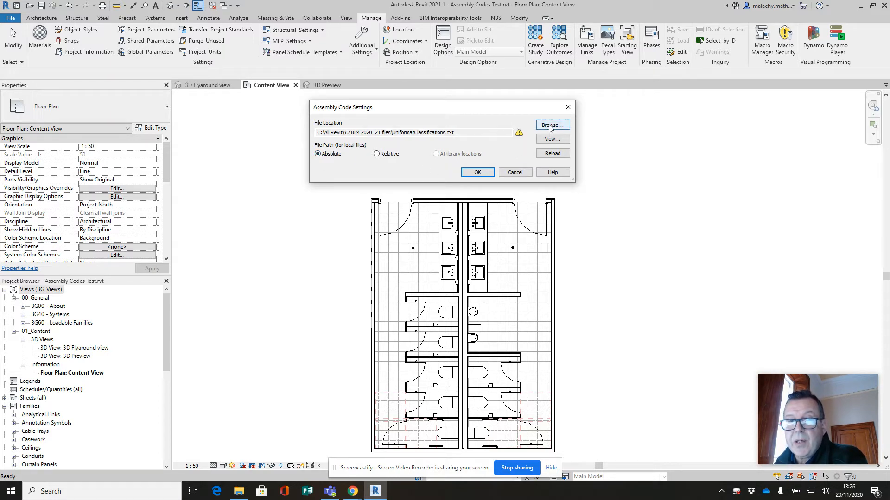
# Load DG Assembly Codes Uniclass 2015-20201031.txt from the 02 Revit Familys folder as the project's assembly code file.
pyautogui.click(566, 153)
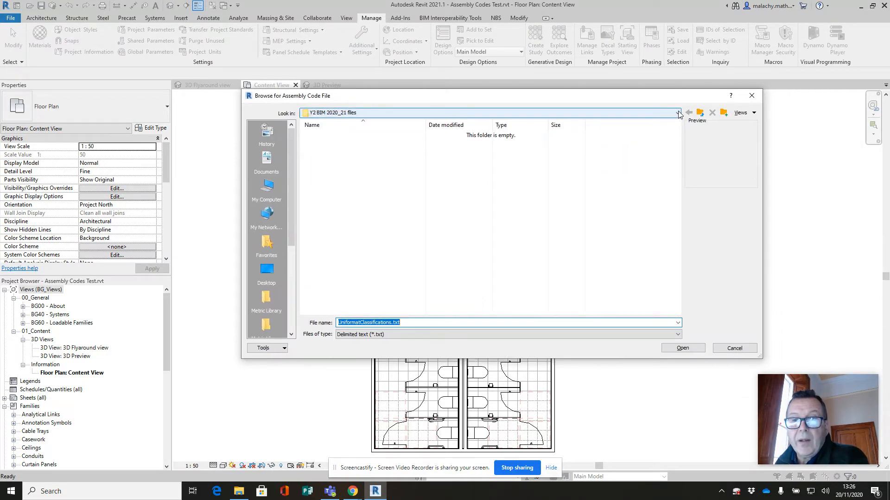
pyautogui.click(678, 113)
pyautogui.click(352, 144)
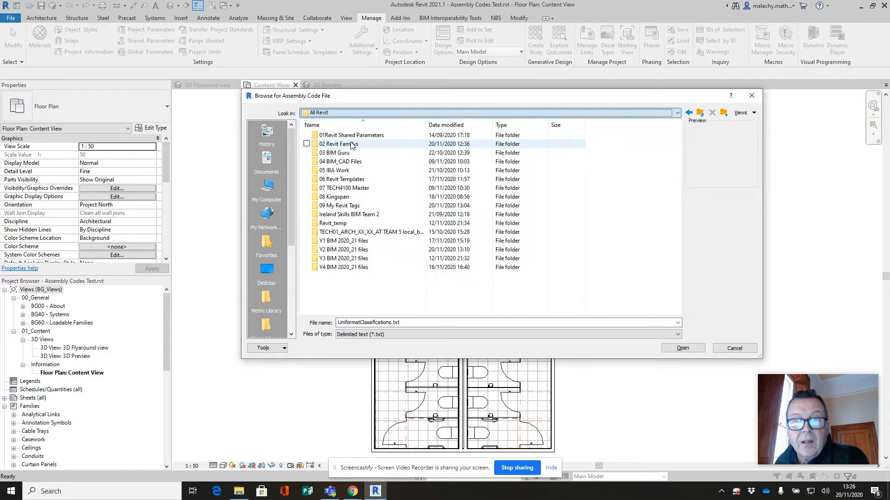
pyautogui.doubleClick(352, 144)
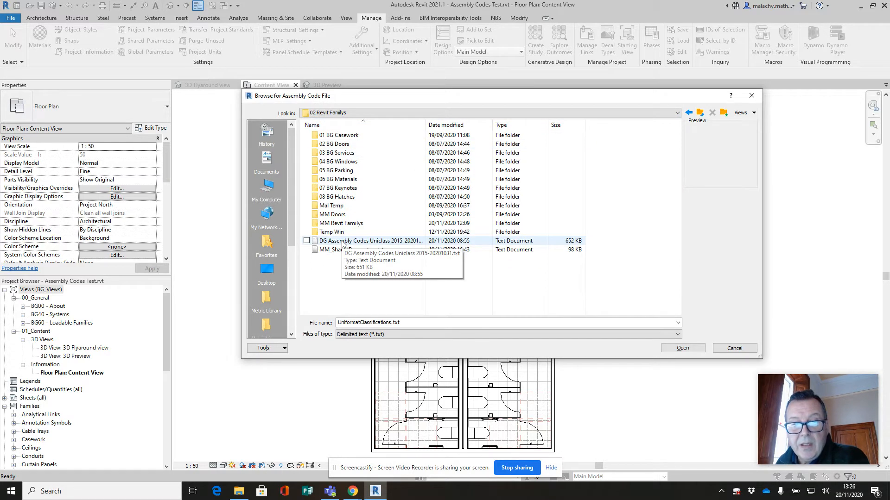
pyautogui.click(388, 241)
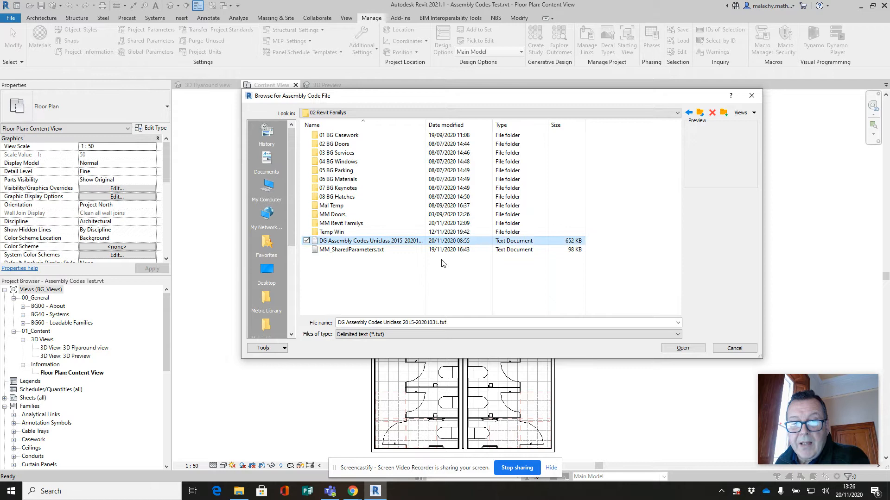
pyautogui.click(682, 348)
pyautogui.click(482, 172)
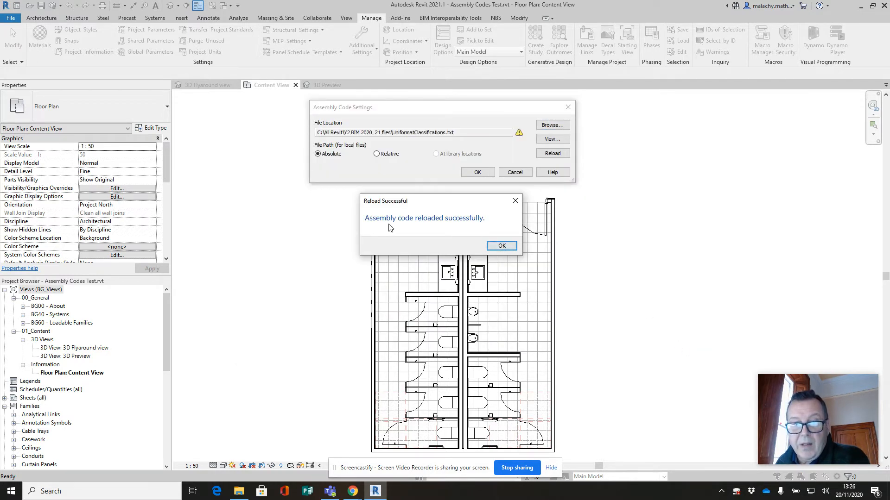
pyautogui.click(502, 245)
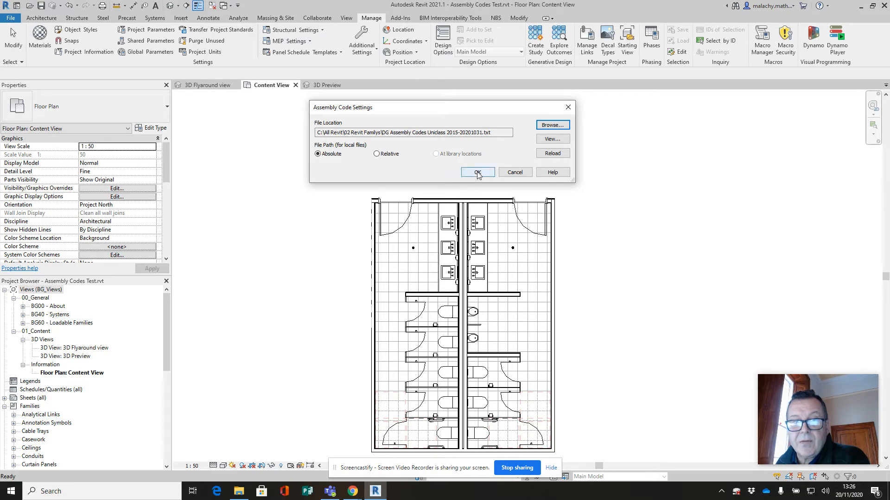
pyautogui.click(477, 173)
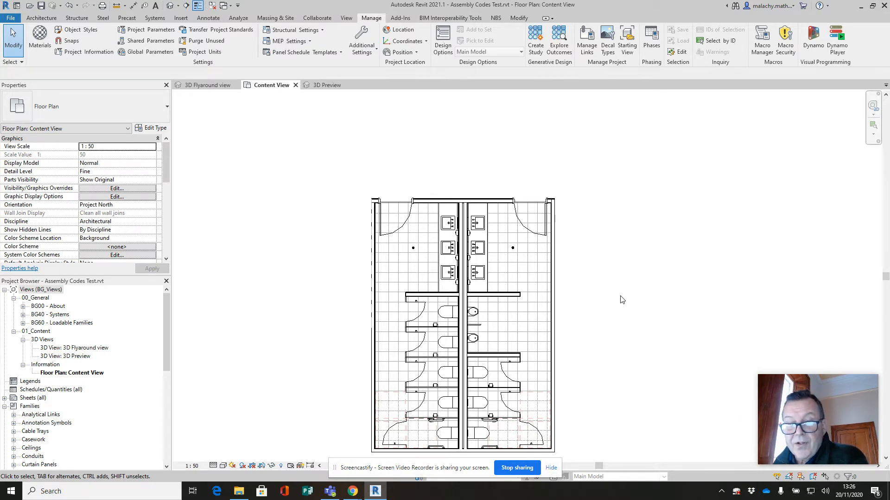
# Open the assembly code chooser in the type properties of the plan's right-hand outer wall.
pyautogui.moveTo(608, 294); pyautogui.dragTo(608, 272, button='middle')
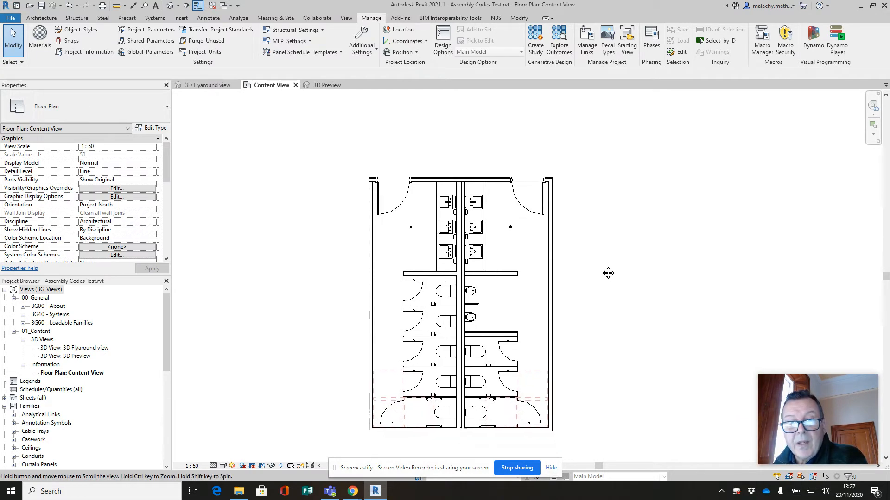
pyautogui.click(556, 276)
pyautogui.click(159, 129)
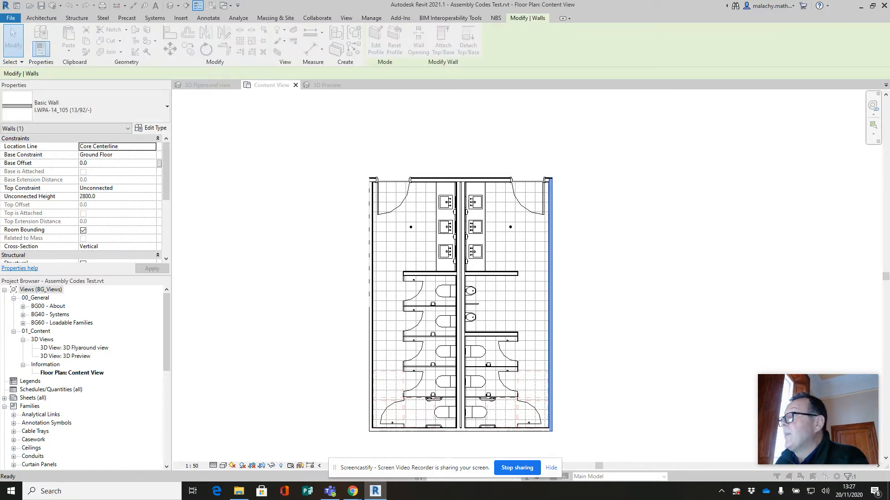
pyautogui.moveTo(428, 173); pyautogui.dragTo(180, 46)
pyautogui.scroll(-1, 177, 259)
pyautogui.scroll(-3, 176, 263)
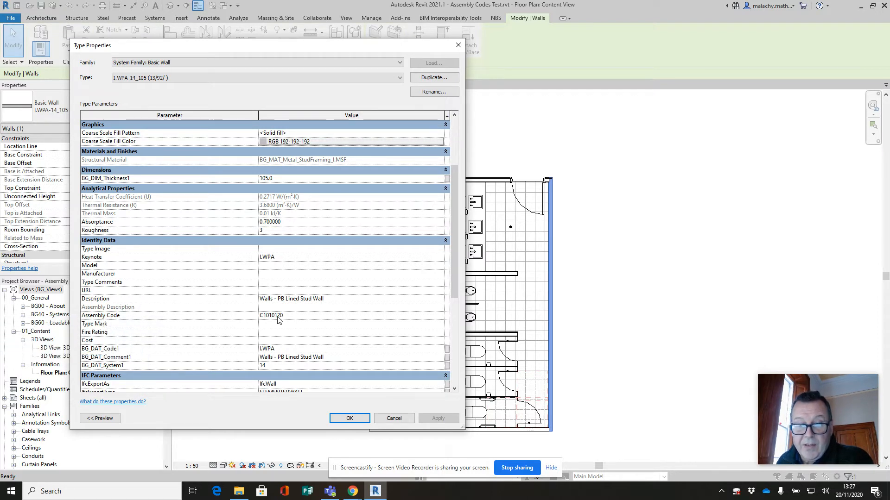
pyautogui.click(369, 317)
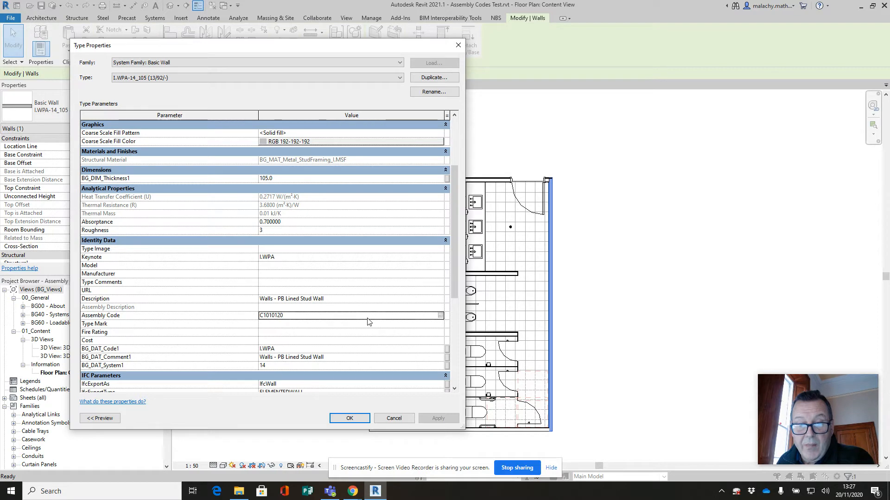
pyautogui.click(441, 317)
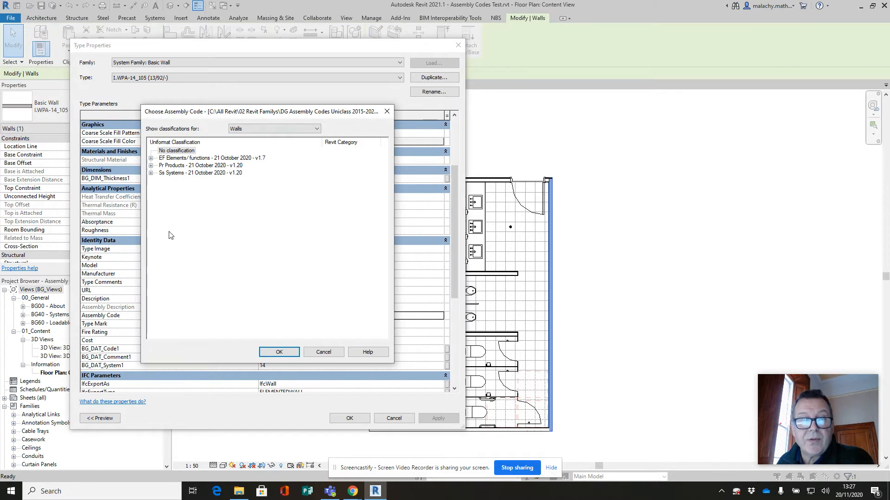
# Keep the classification filter on Walls and expand the EF Elements/functions, Pr Products and Ss Systems tables.
pyautogui.moveTo(245, 116); pyautogui.dragTo(513, 121)
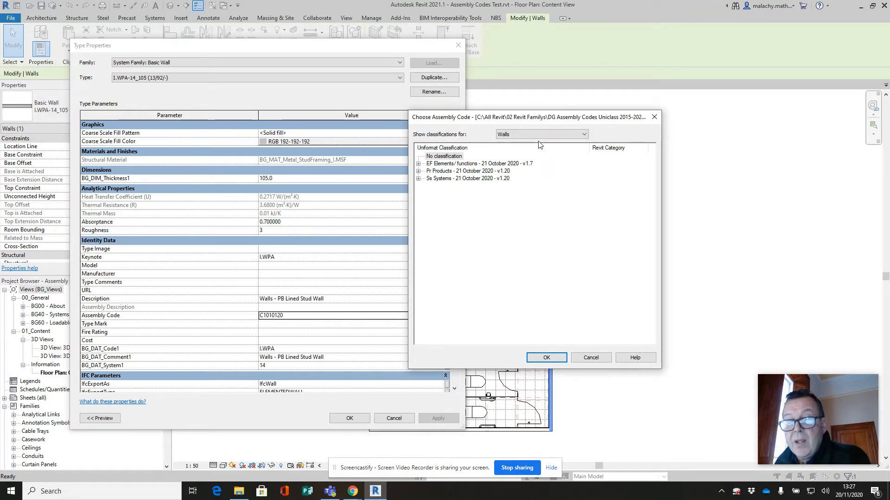
pyautogui.click(528, 134)
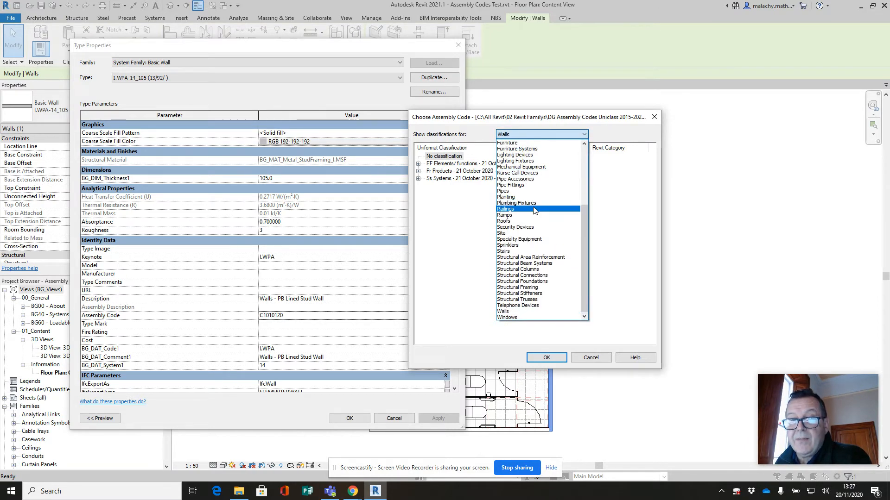
pyautogui.click(545, 133)
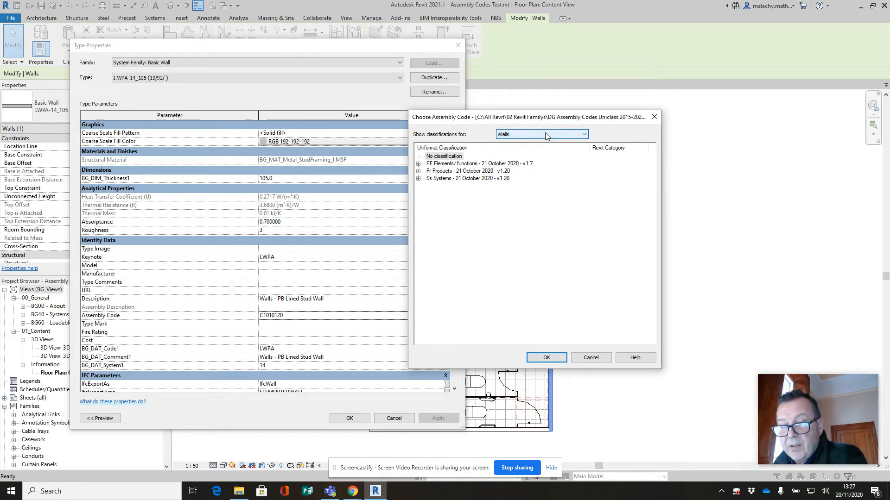
pyautogui.click(418, 164)
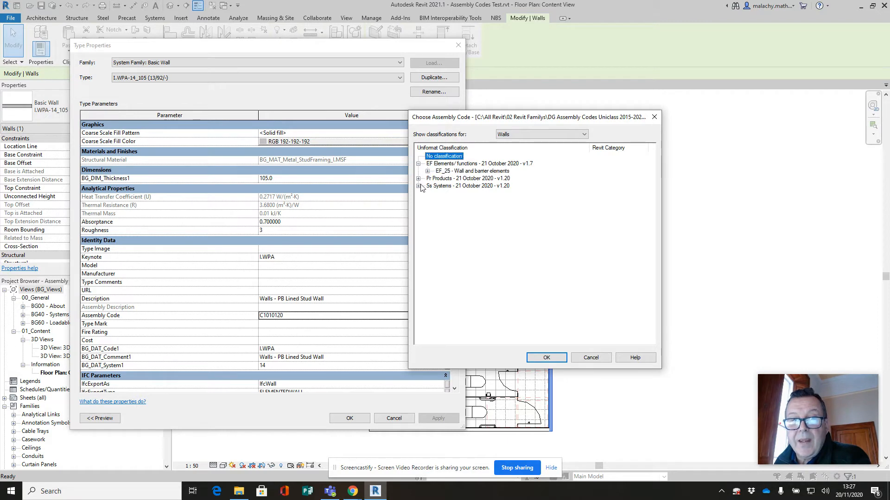
pyautogui.click(419, 178)
pyautogui.click(418, 208)
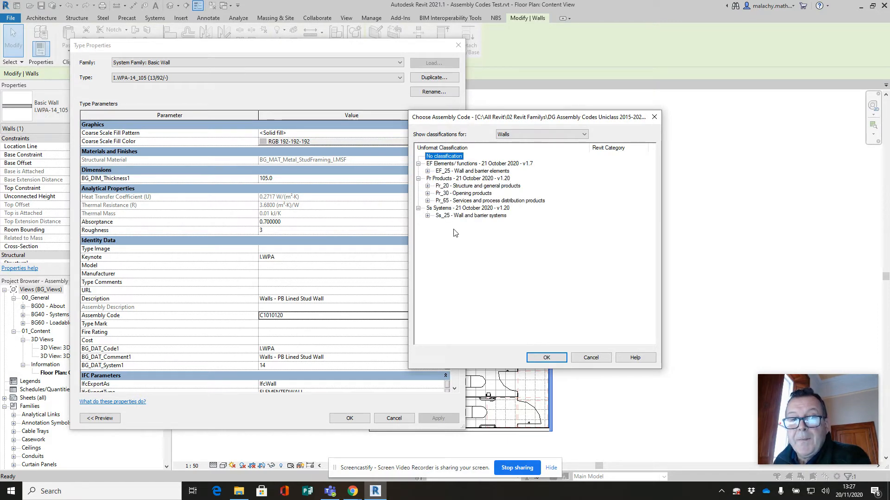
# Assign Ss_25_13_50_56 - Masonry internal partition systems as the wall type's assembly code and apply the type properties.
pyautogui.click(427, 171)
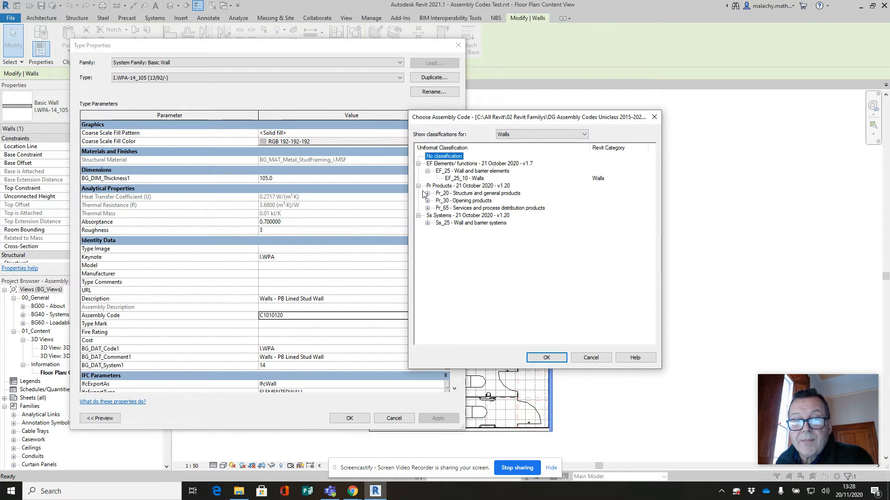
pyautogui.click(428, 223)
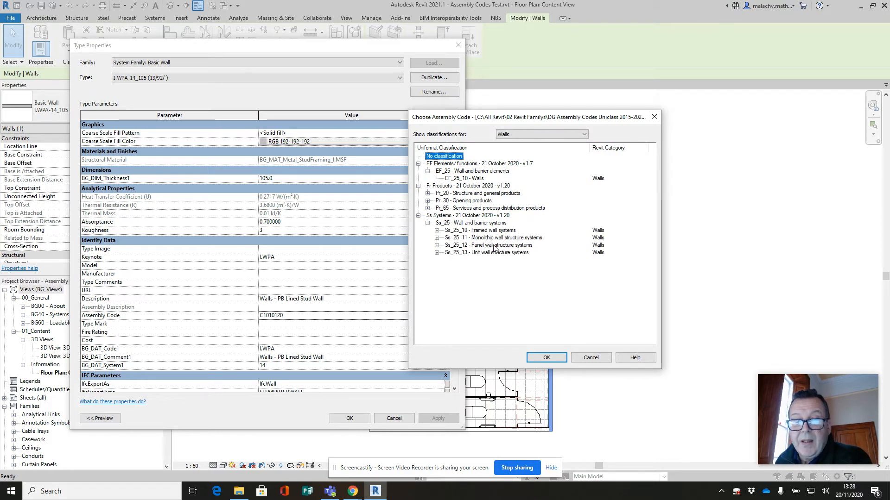
pyautogui.click(437, 231)
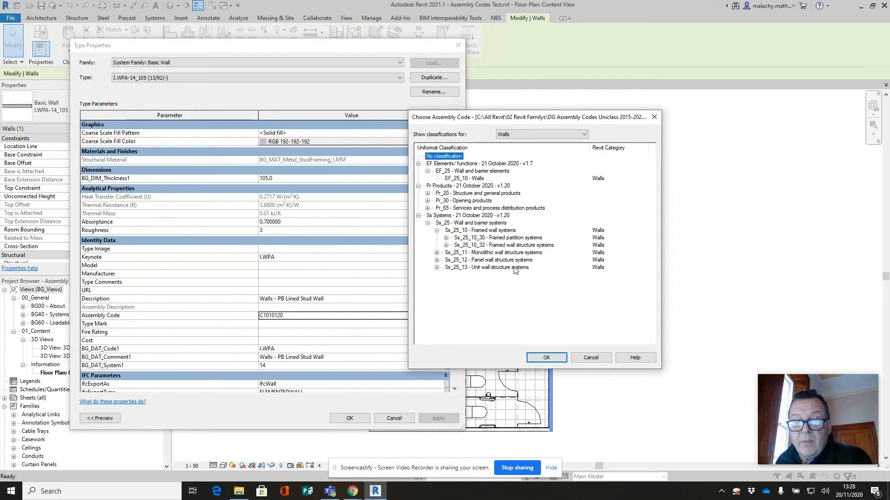
pyautogui.click(437, 267)
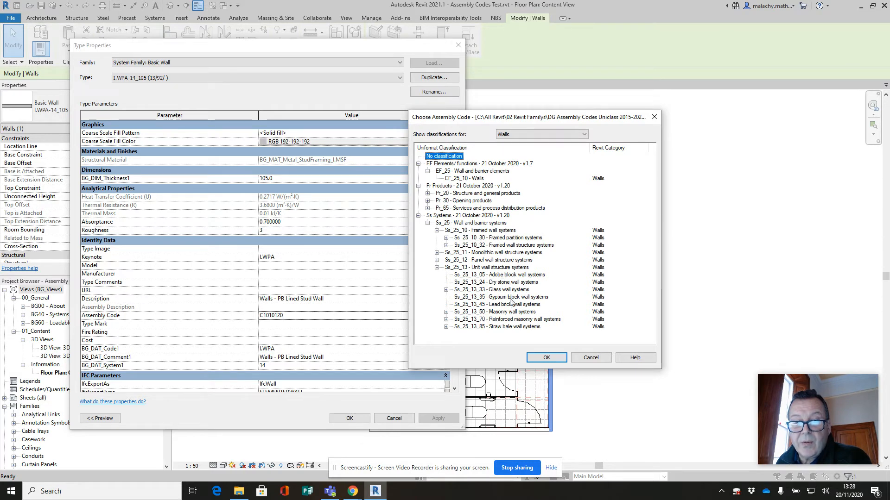
pyautogui.click(445, 312)
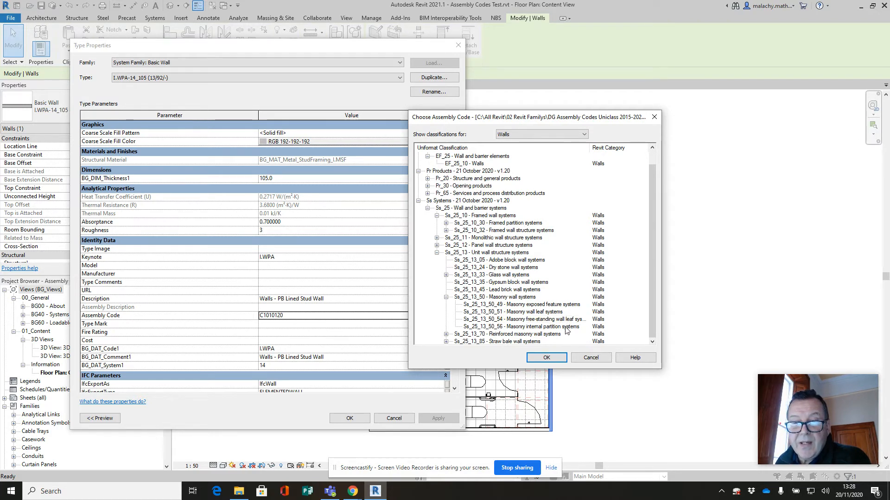
pyautogui.click(500, 327)
pyautogui.click(554, 361)
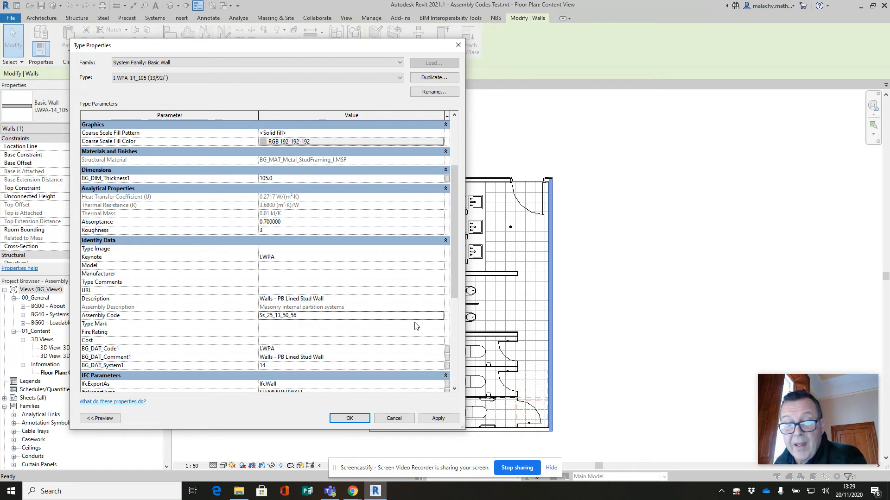
pyautogui.click(350, 419)
pyautogui.click(594, 254)
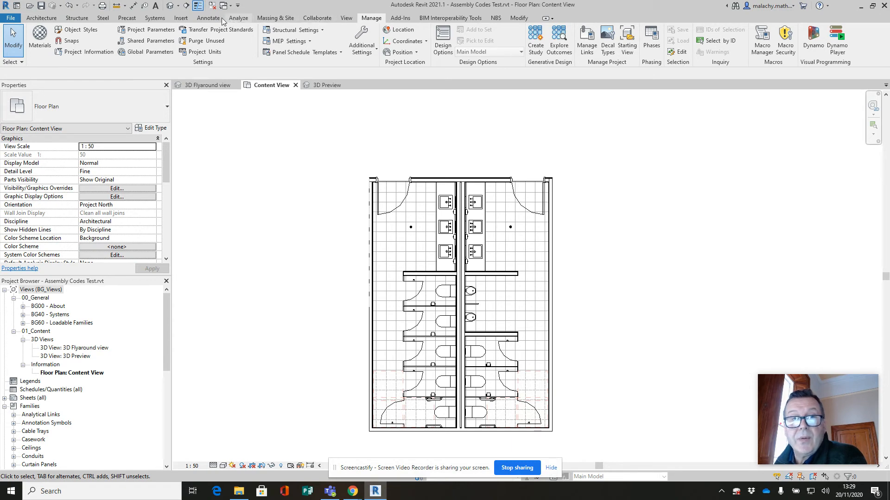
# Tag the right-hand outer wall by category with a horizontal tag and leader.
pyautogui.click(207, 19)
pyautogui.click(466, 47)
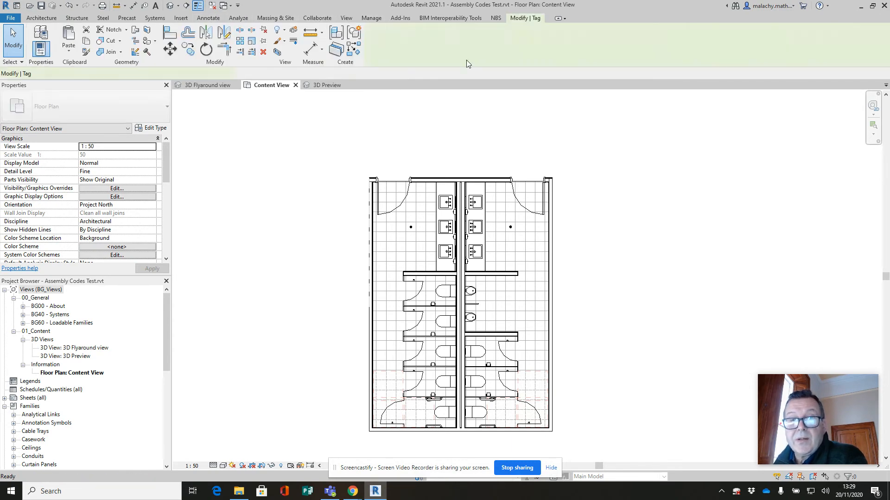
pyautogui.click(556, 268)
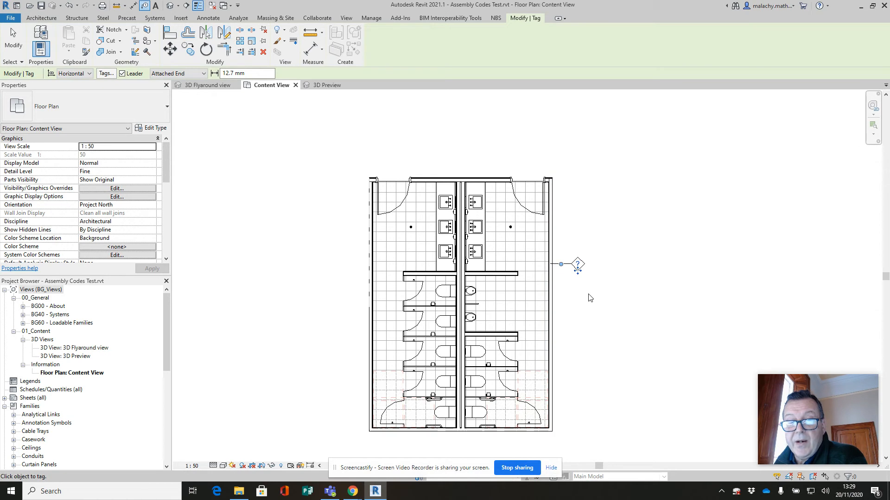
pyautogui.press('Escape')
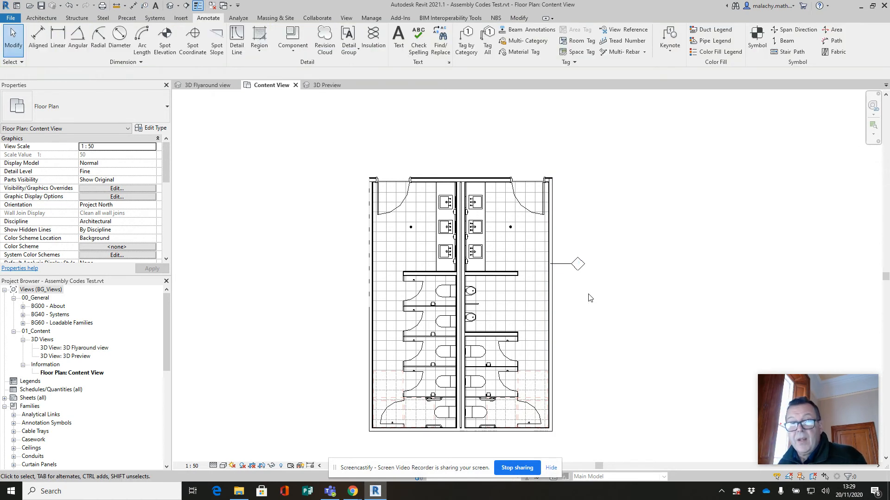
# Open the new wall tag's family for editing and save a copy in the Tags folder as AT_Wall_Type_Mark.rfa.
pyautogui.click(581, 271)
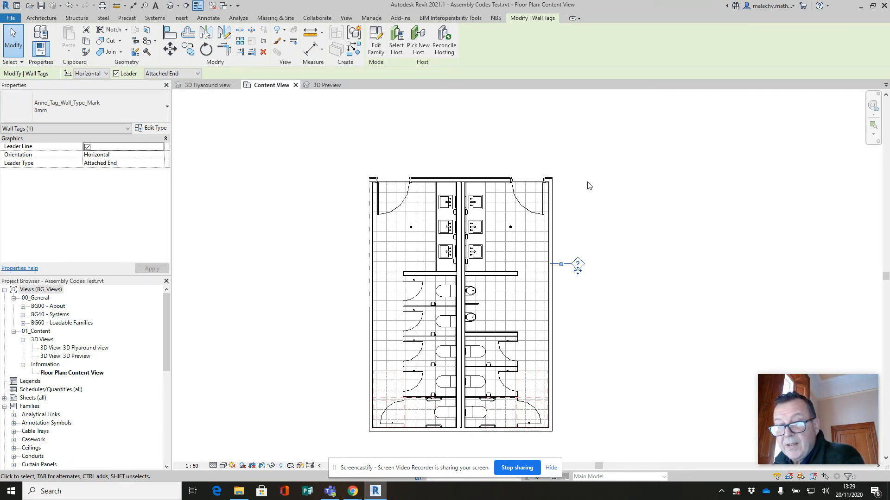
pyautogui.click(376, 42)
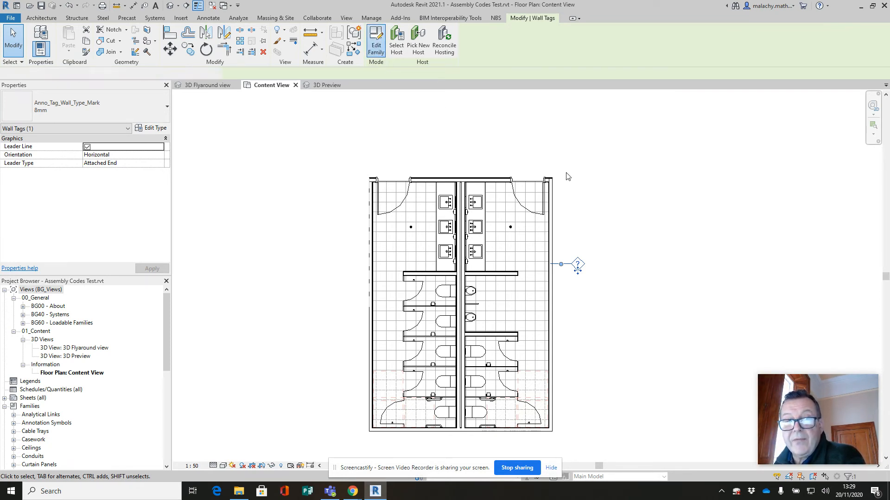
pyautogui.click(11, 18)
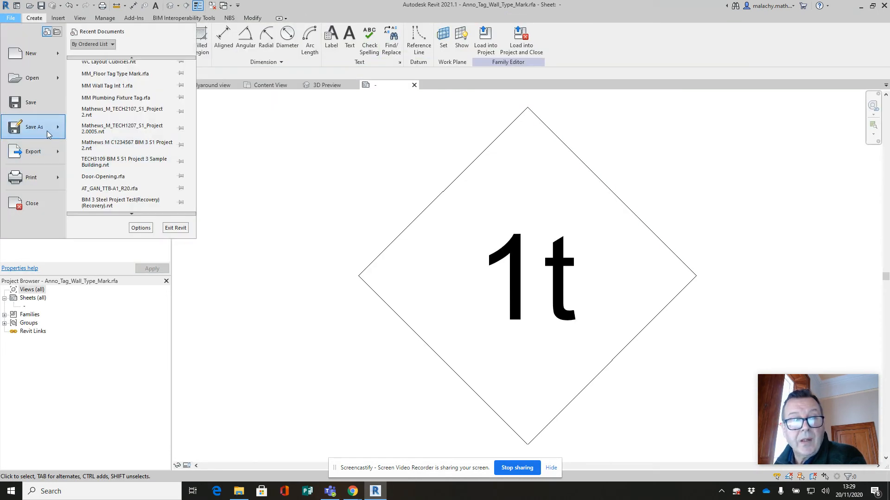
pyautogui.moveTo(49, 133)
pyautogui.click(107, 121)
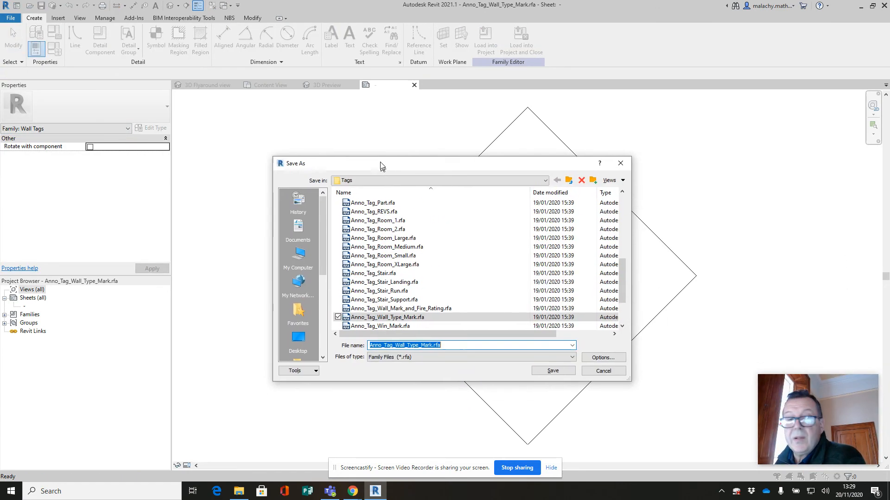
pyautogui.click(383, 334)
pyautogui.moveTo(383, 335); pyautogui.dragTo(351, 333)
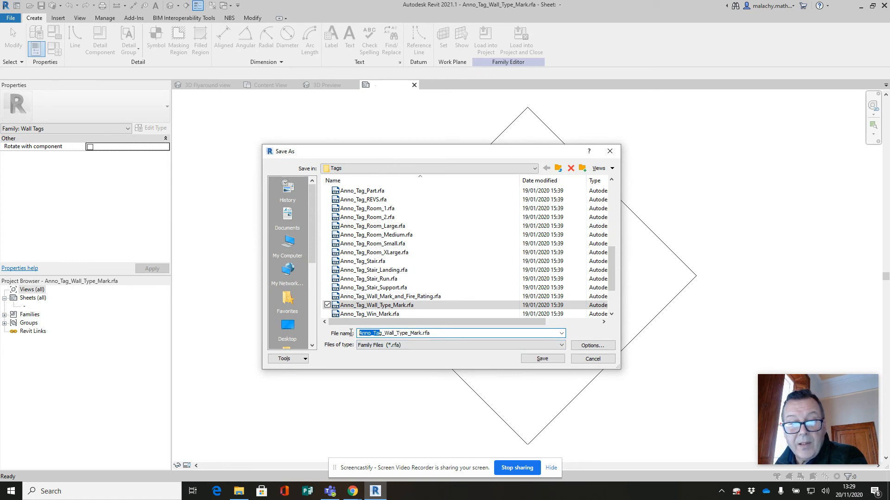
pyautogui.press('BackSpace')
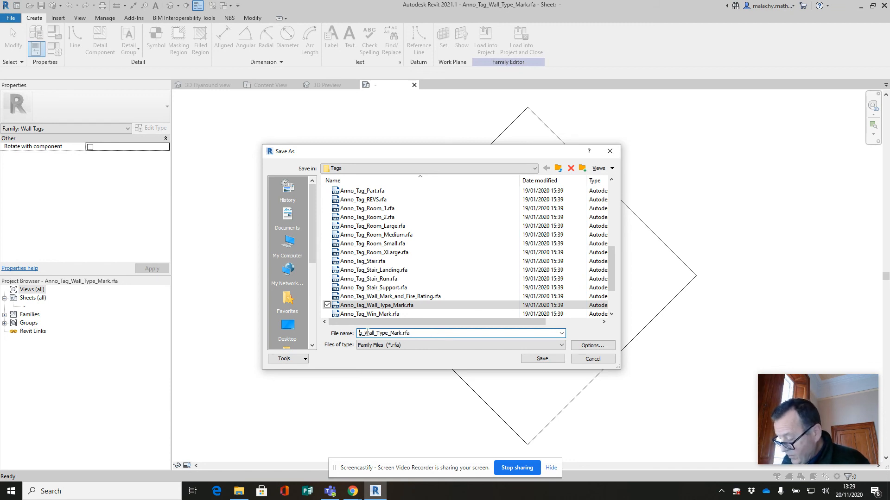
pyautogui.write('L')
pyautogui.write('AT')
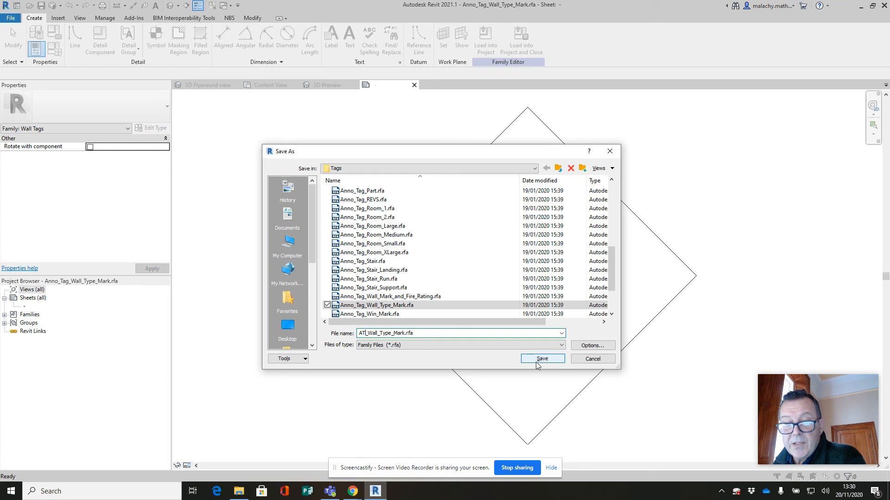
pyautogui.click(542, 360)
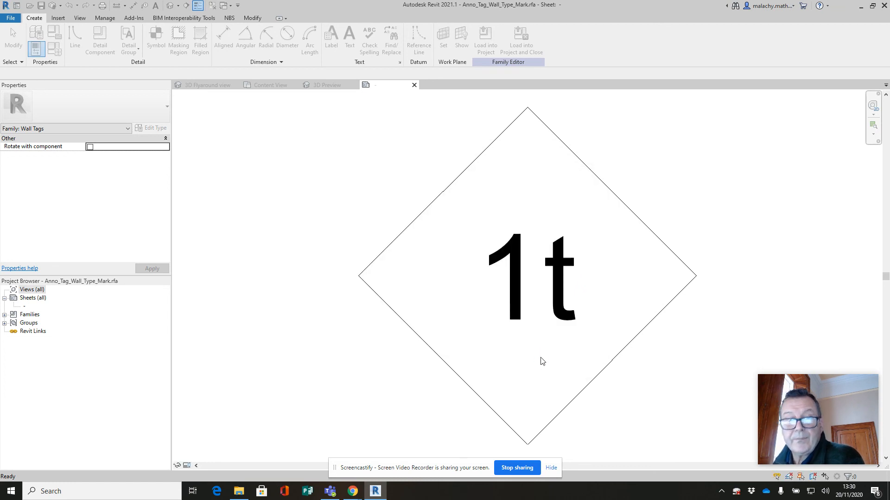